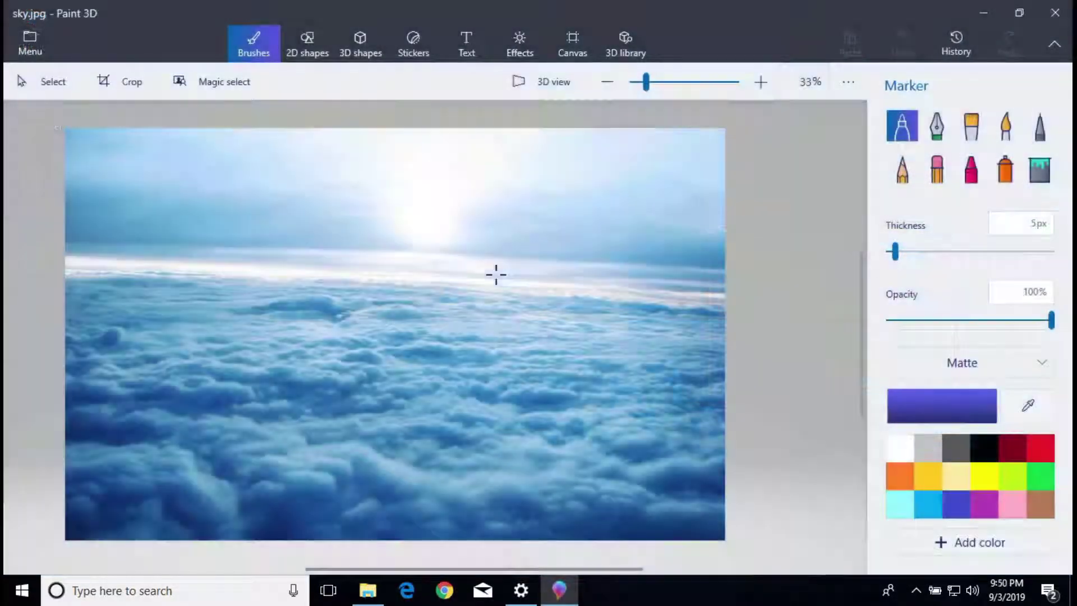
- Add the hawk picture as a custom sticker, enlarge it and centre it over the clouds
left_click(415, 54)
left_click(986, 235)
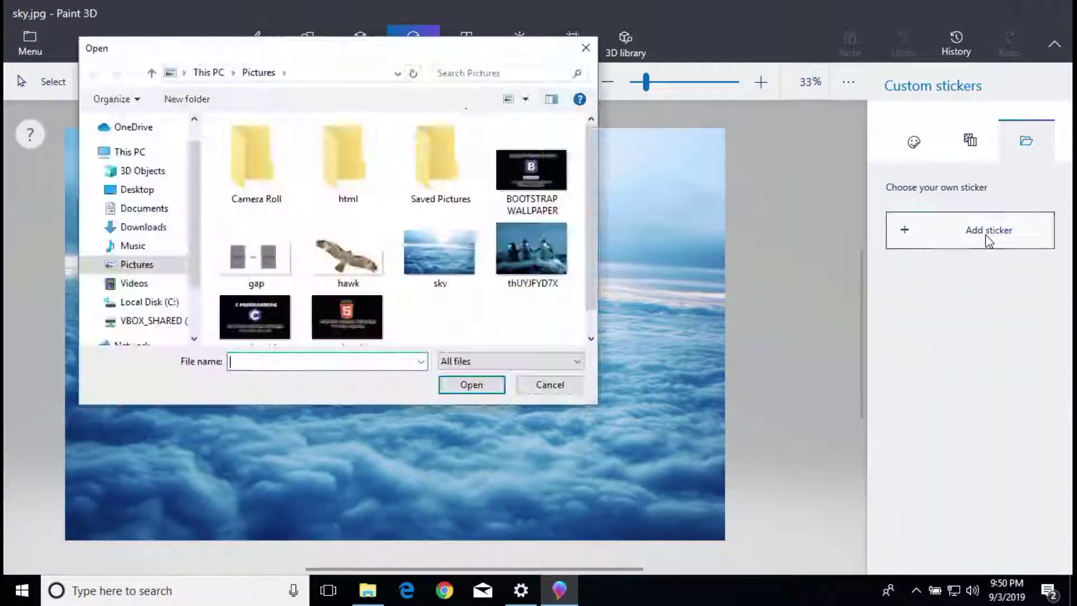
scroll(348, 253, "down", 1)
left_click(348, 247)
left_click(471, 382)
left_click_drag(398, 310, 157, 196)
left_click_drag(336, 278, 414, 309)
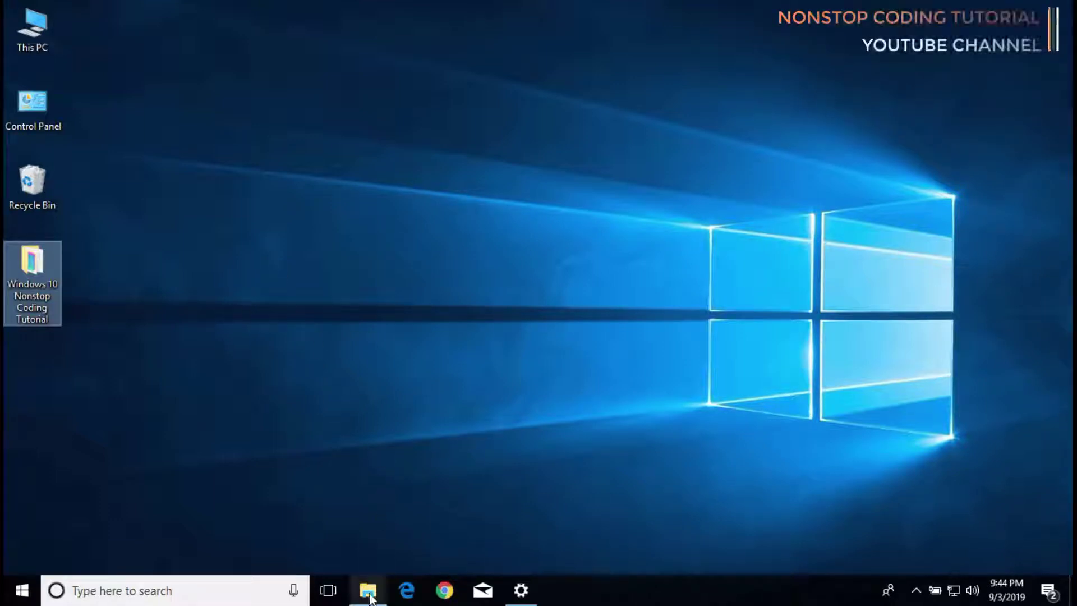
- Search Windows for 'paint' and launch Paint 3D from the results
left_click(181, 587)
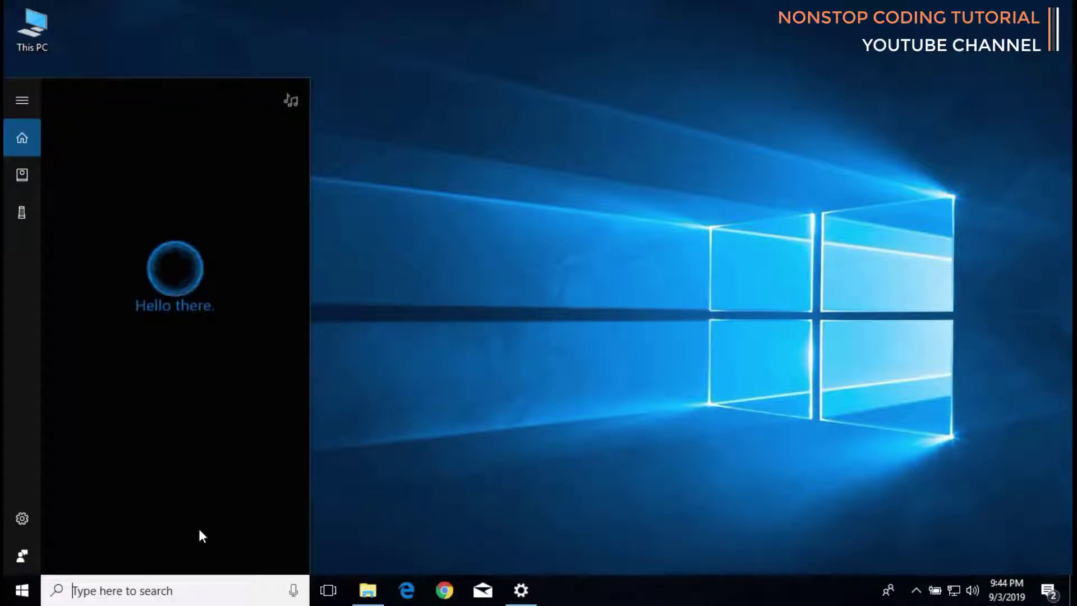
type("ap")
key("BackSpace")
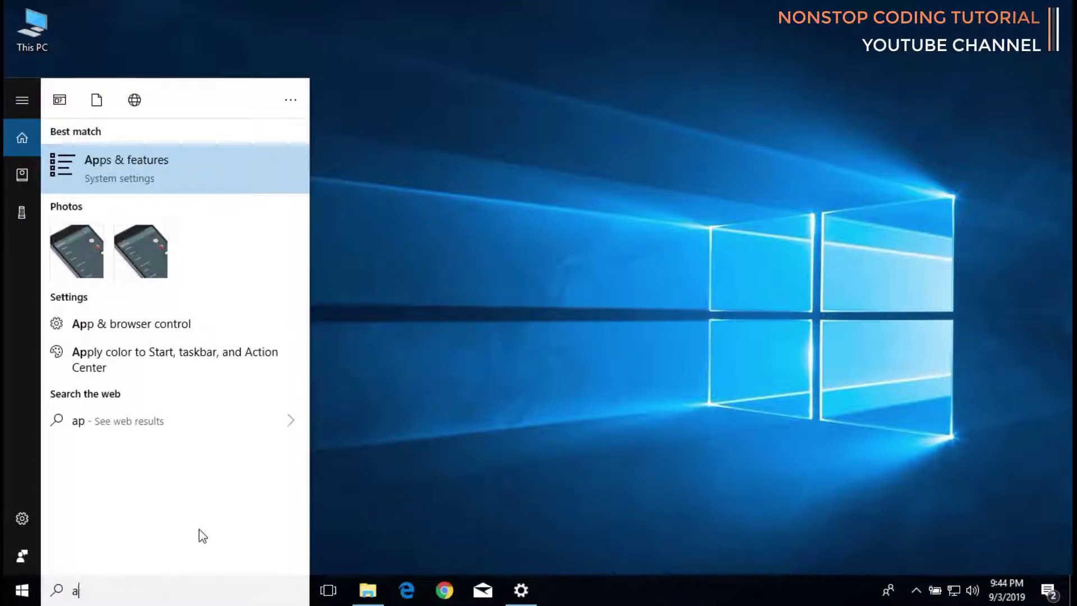
key("BackSpace")
type("pain")
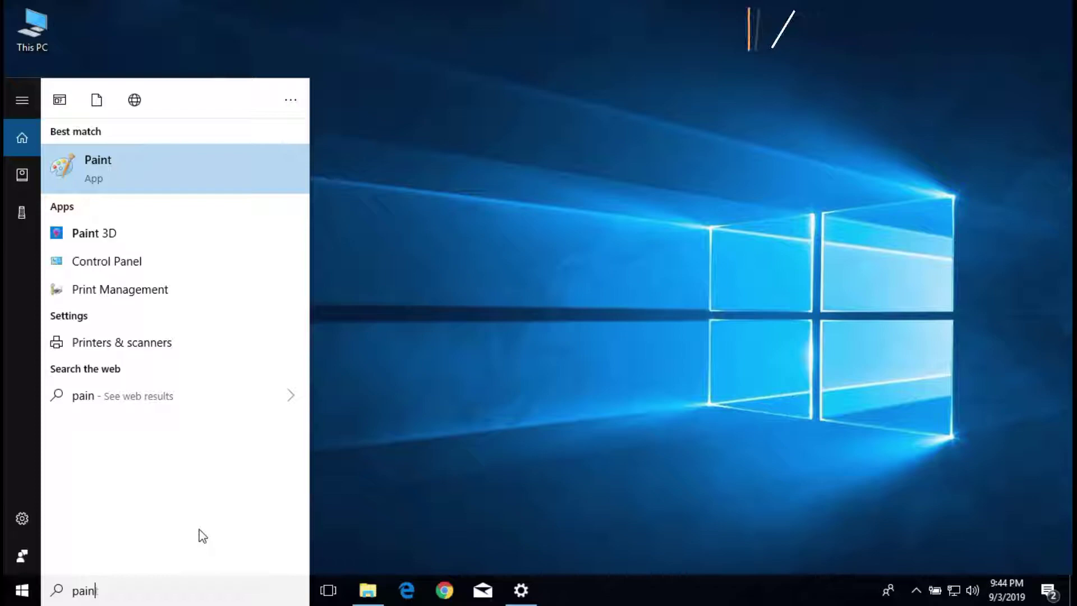
type("t")
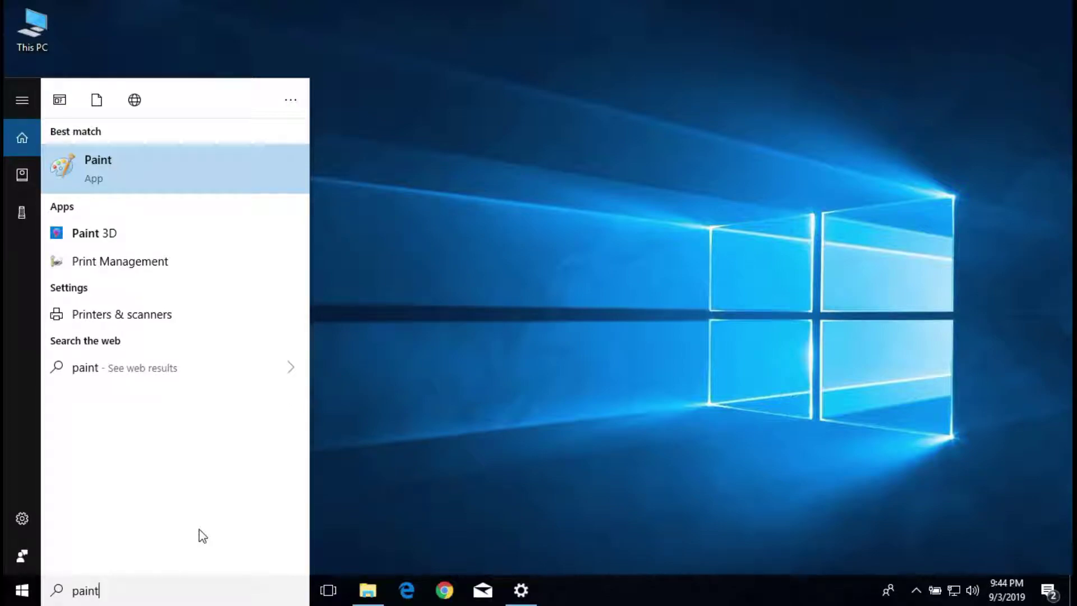
left_click(123, 236)
- Check the sky photo and hawk PNG details in Pictures, then minimize the folder window
left_click(368, 589)
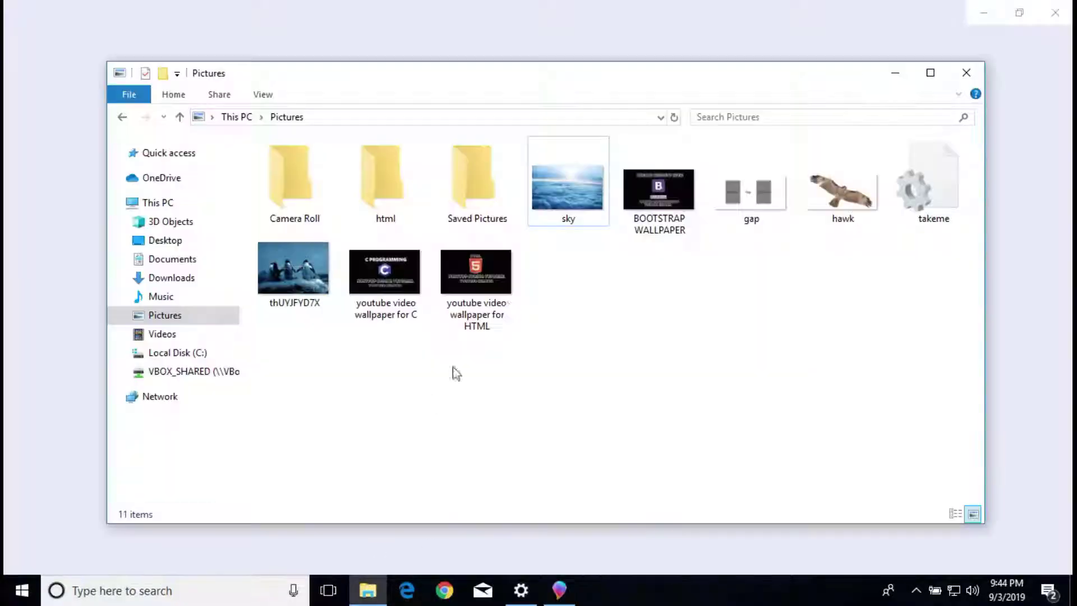
left_click(574, 180)
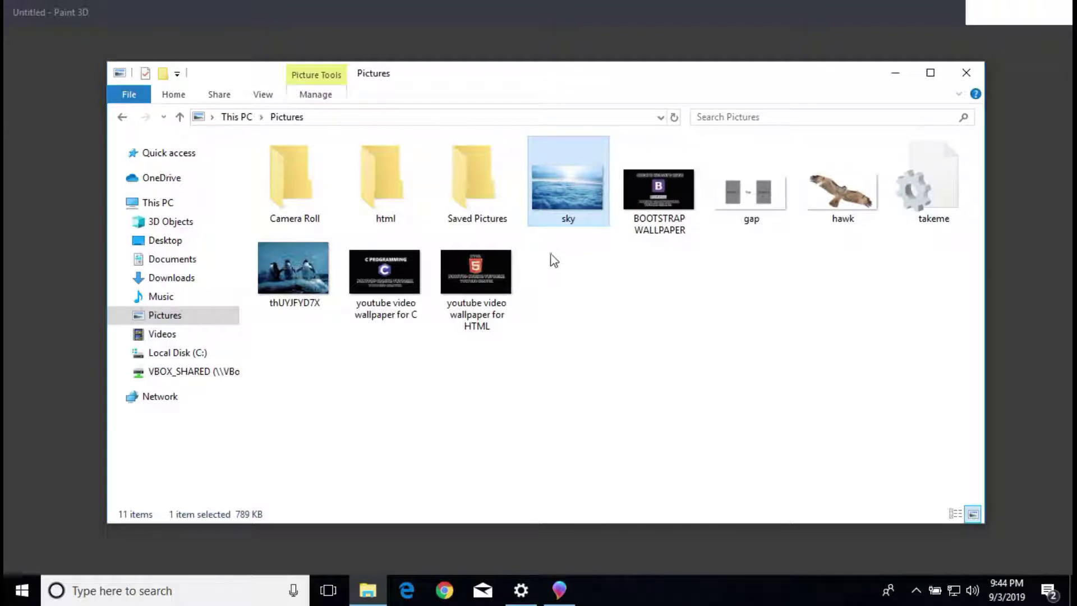
left_click(835, 189)
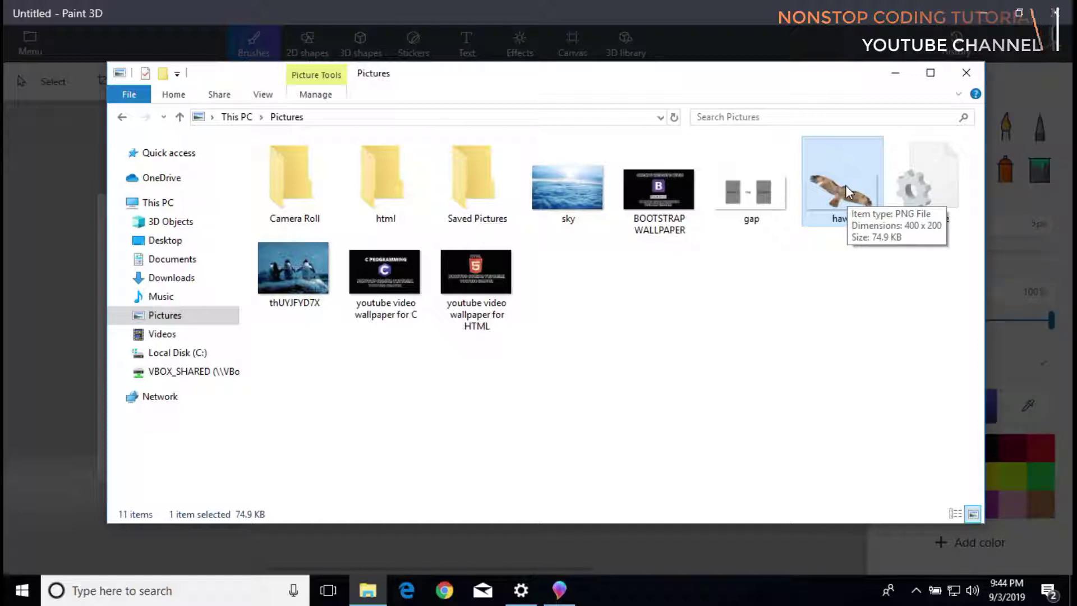
left_click(582, 203)
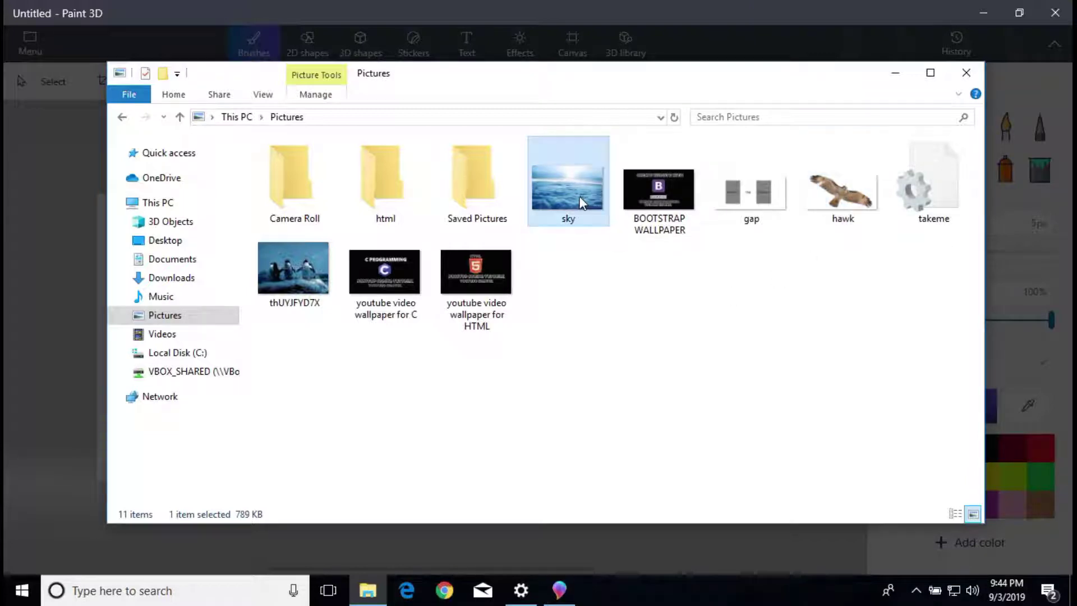
left_click(896, 74)
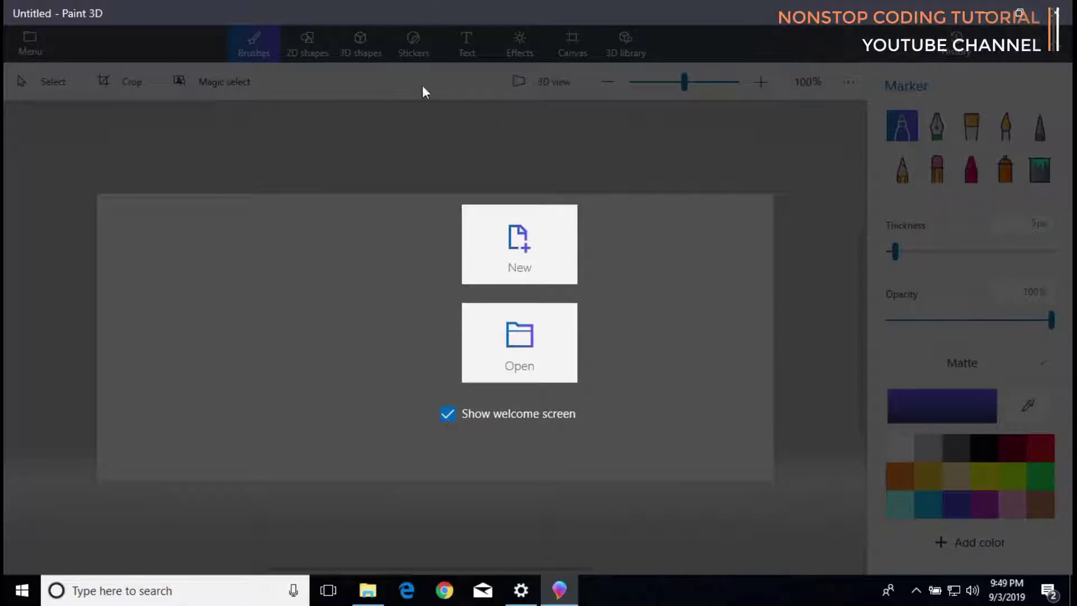
- Open the sky.jpg cloud photo from the Pictures folder in Paint 3D
left_click(540, 244)
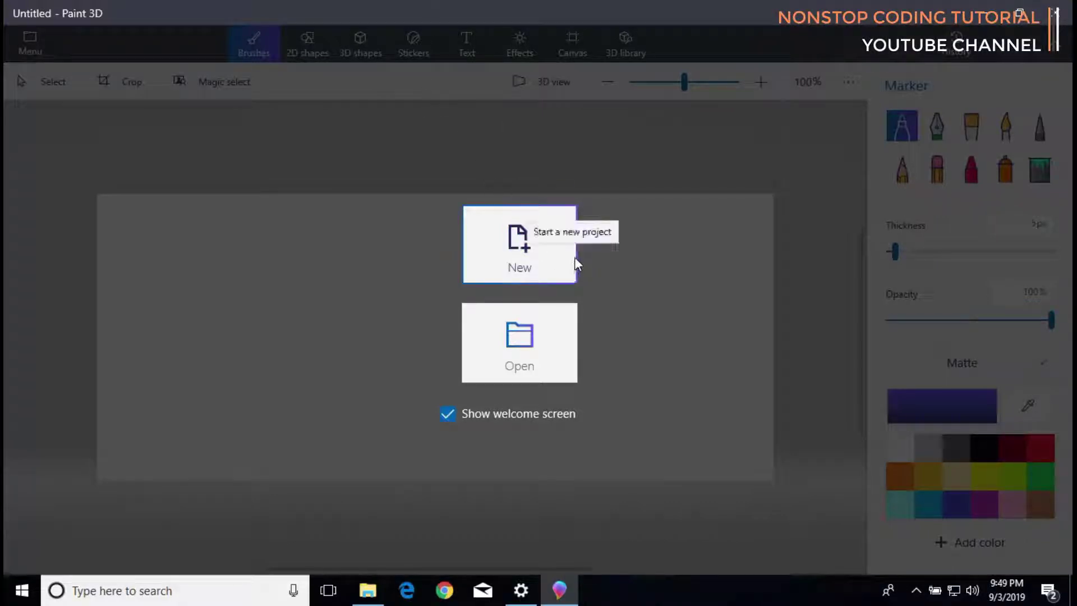
left_click(520, 343)
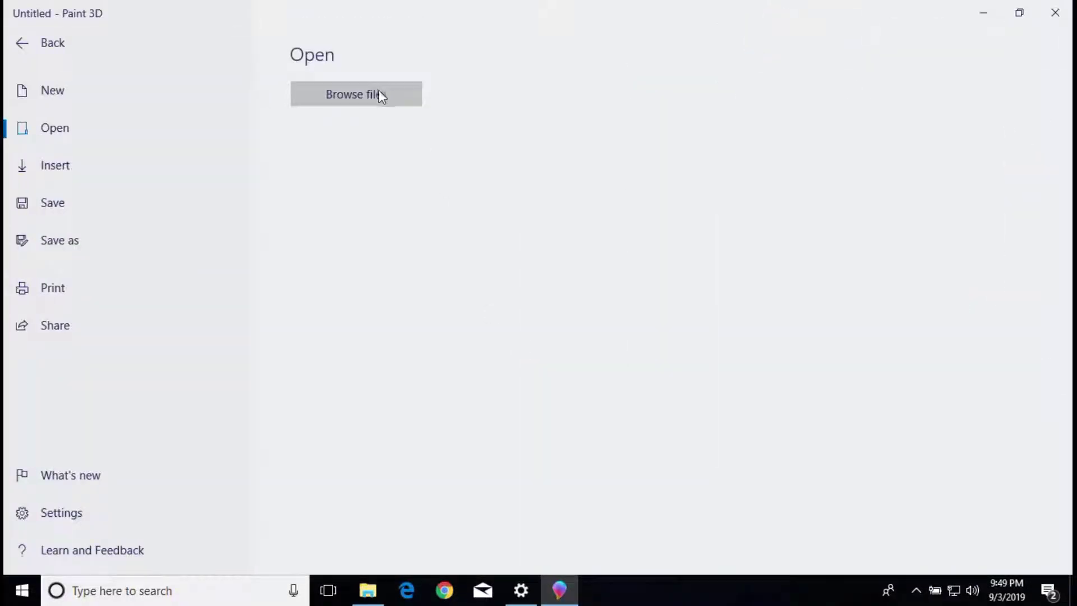
left_click(385, 100)
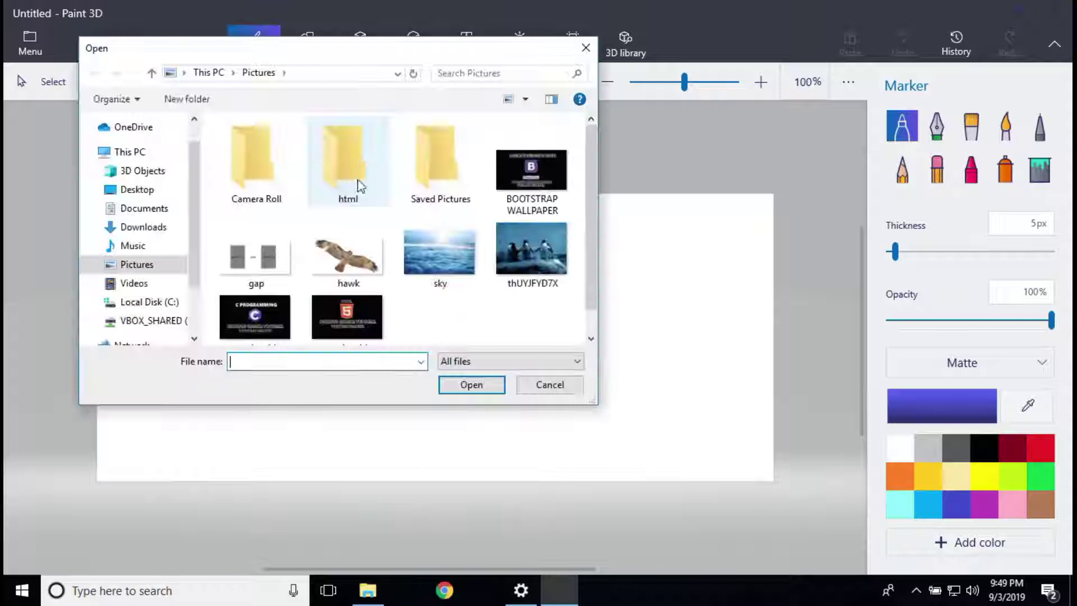
left_click(440, 263)
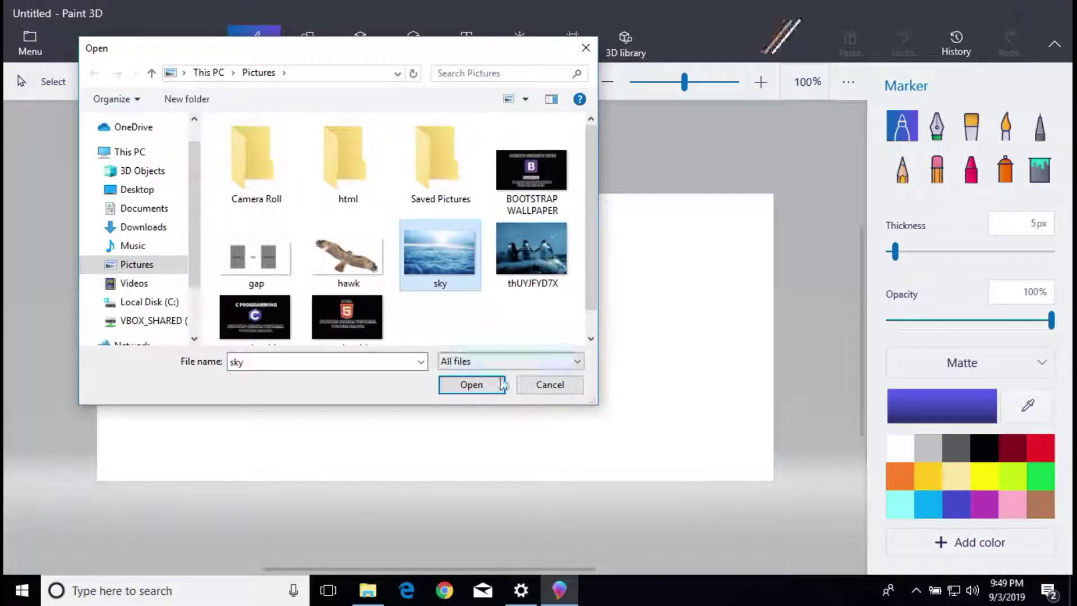
left_click(473, 386)
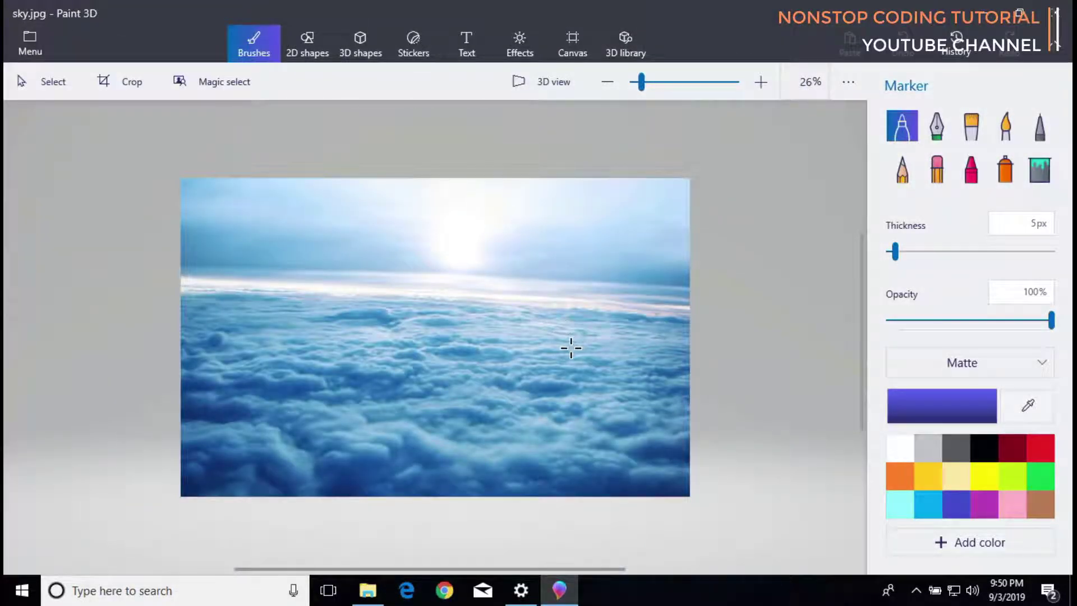
scroll(571, 348, "up", 1)
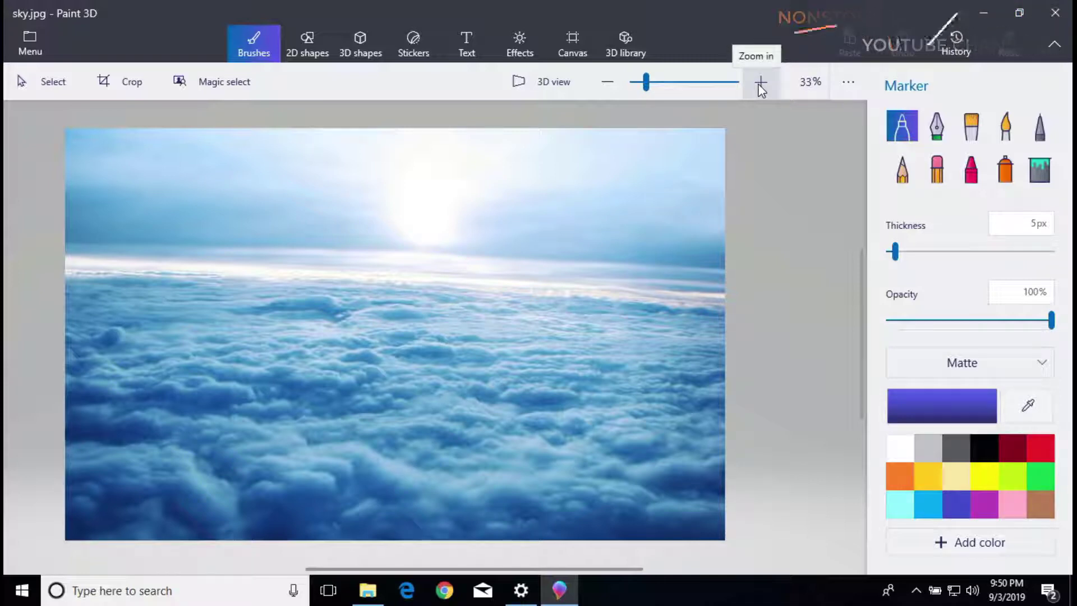
left_click(760, 86)
left_click(612, 82)
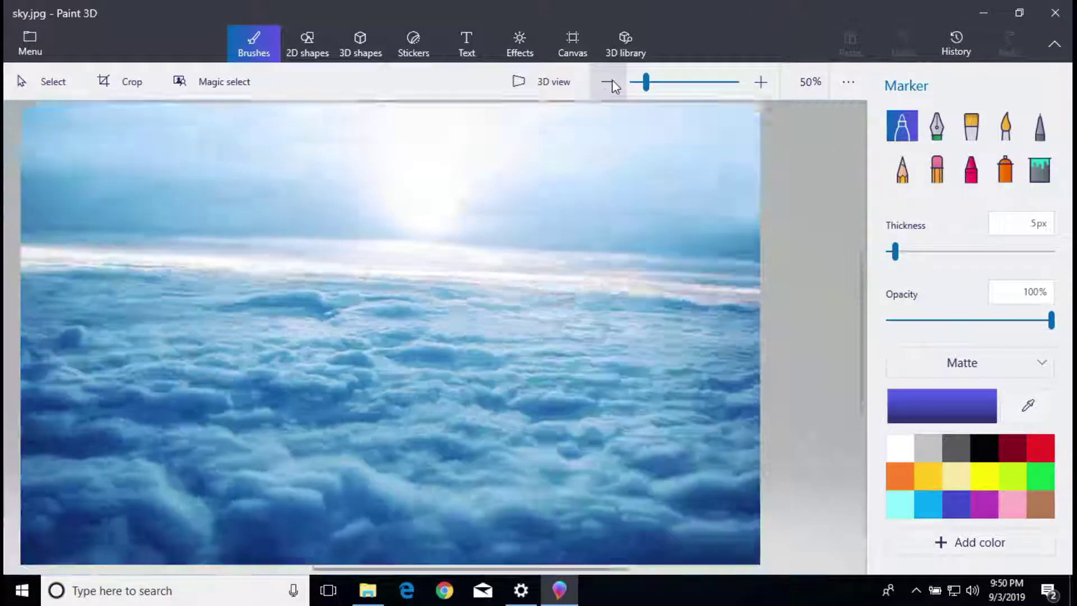
left_click(611, 83)
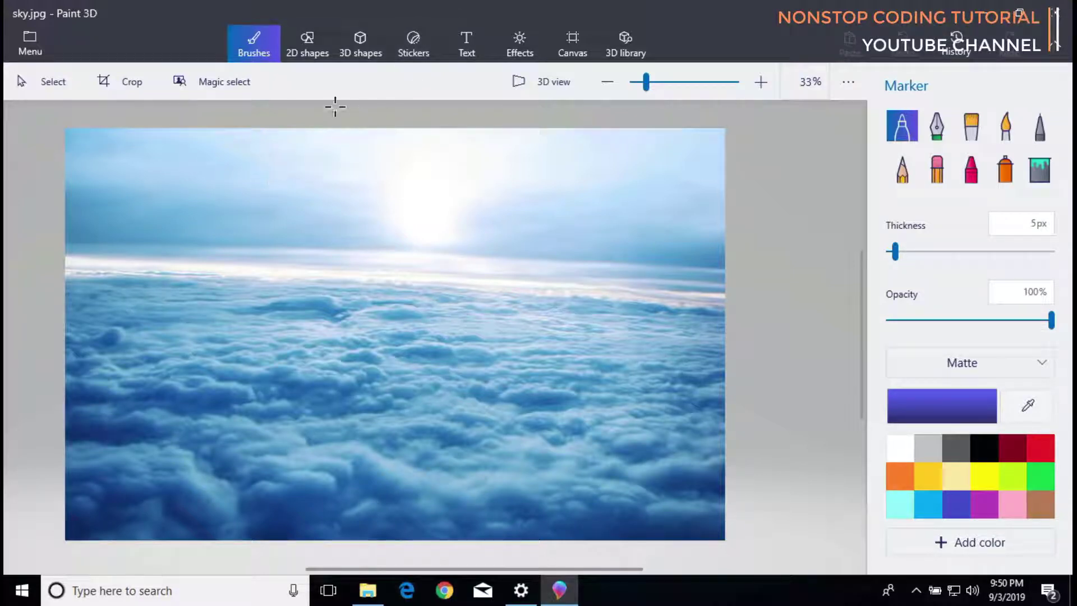
- Pick the hawk picture from Pictures as a new custom sticker
left_click(415, 51)
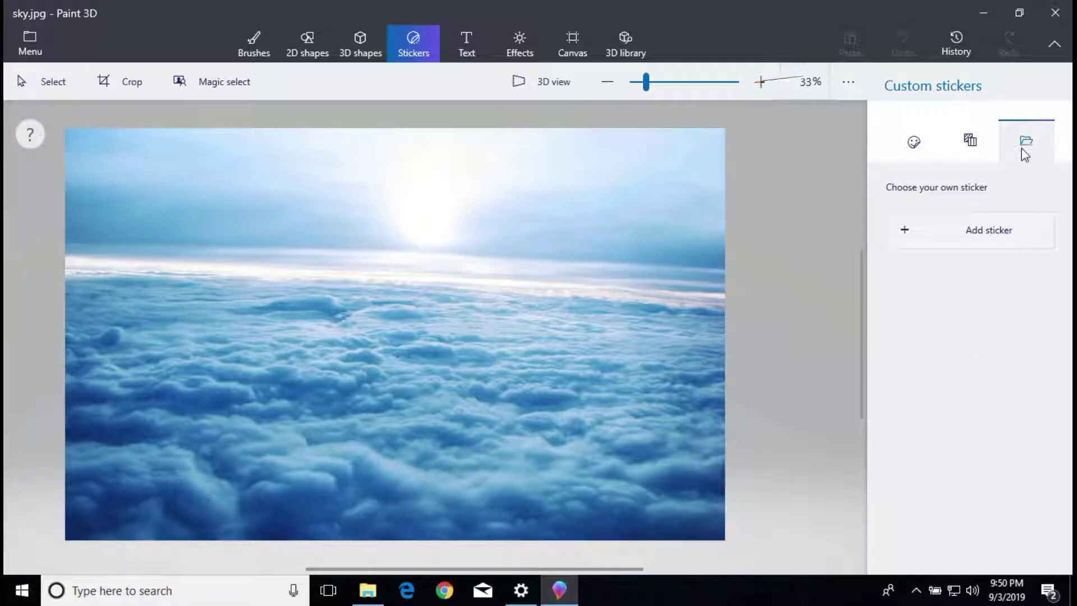
left_click(987, 241)
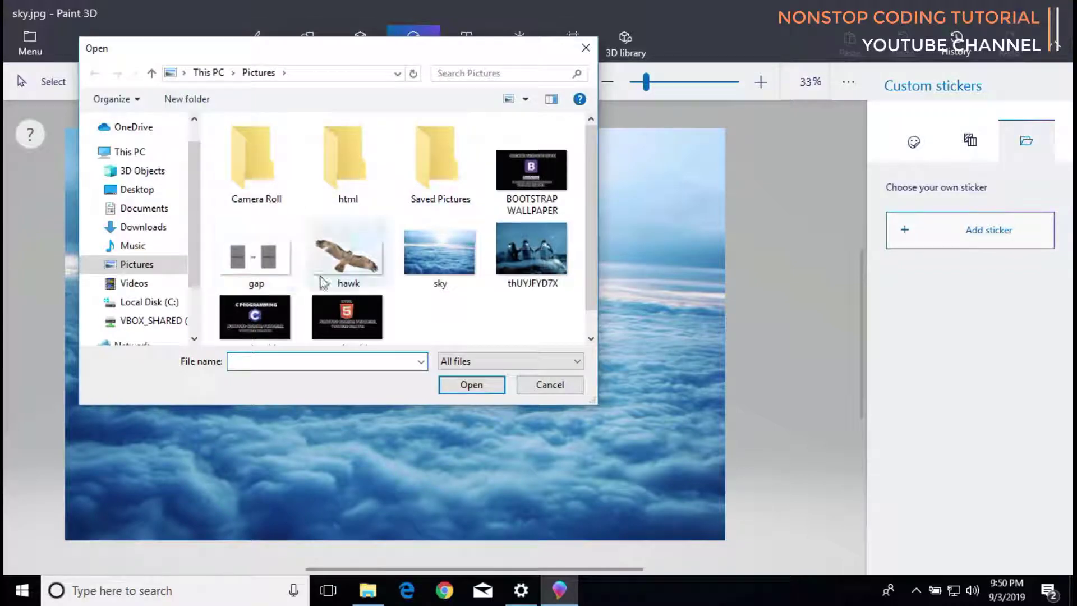
scroll(591, 233, "down", 1)
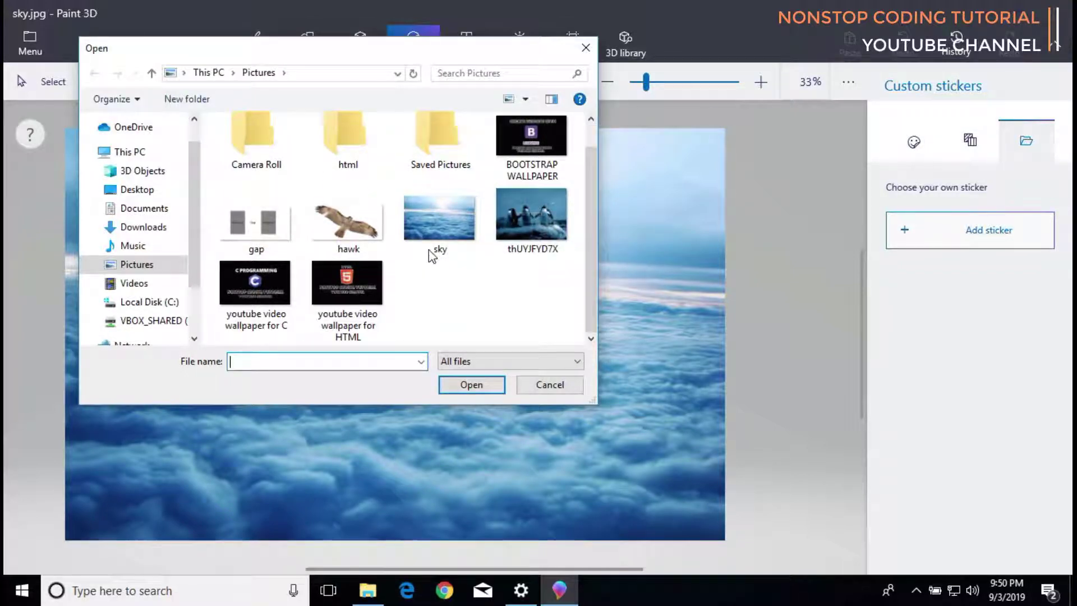
left_click(348, 224)
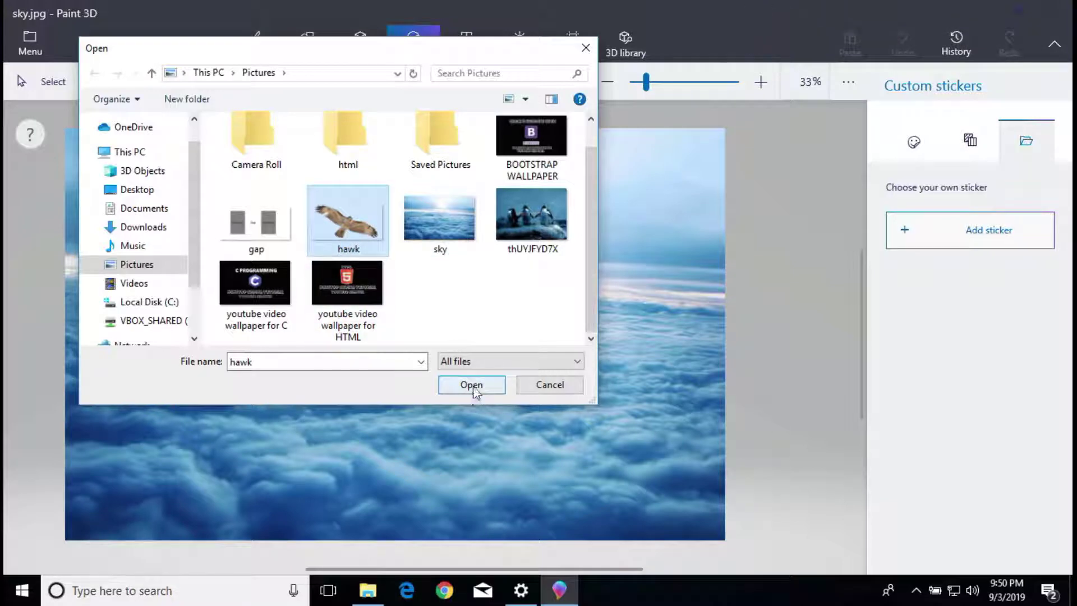
- Insert the hawk sticker, enlarge it, move it over the middle of the clouds and commit it
left_click(477, 386)
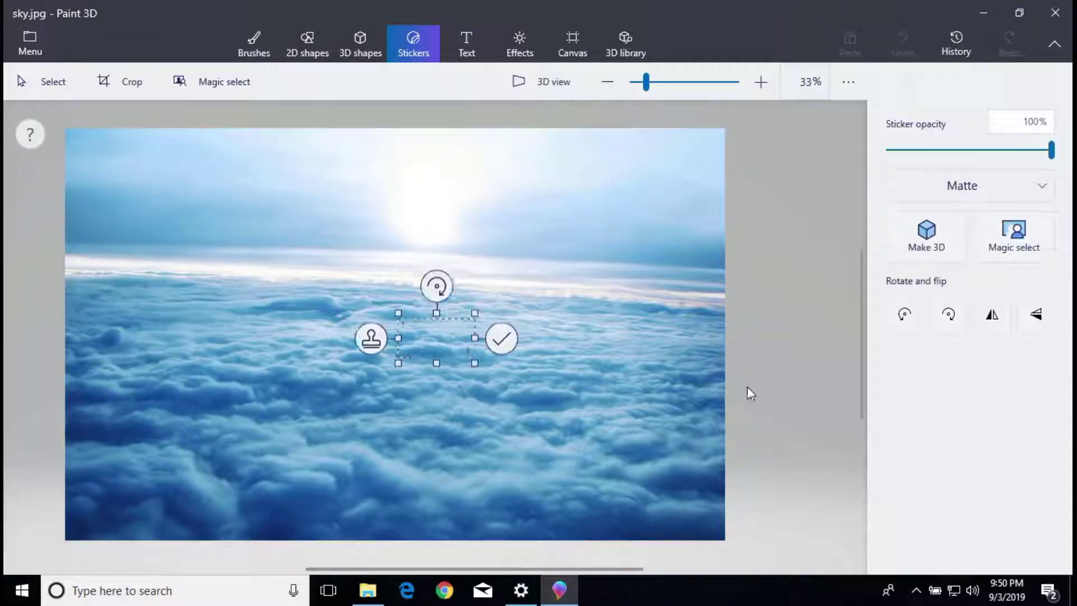
left_click_drag(397, 310, 464, 318)
left_click_drag(338, 282, 415, 326)
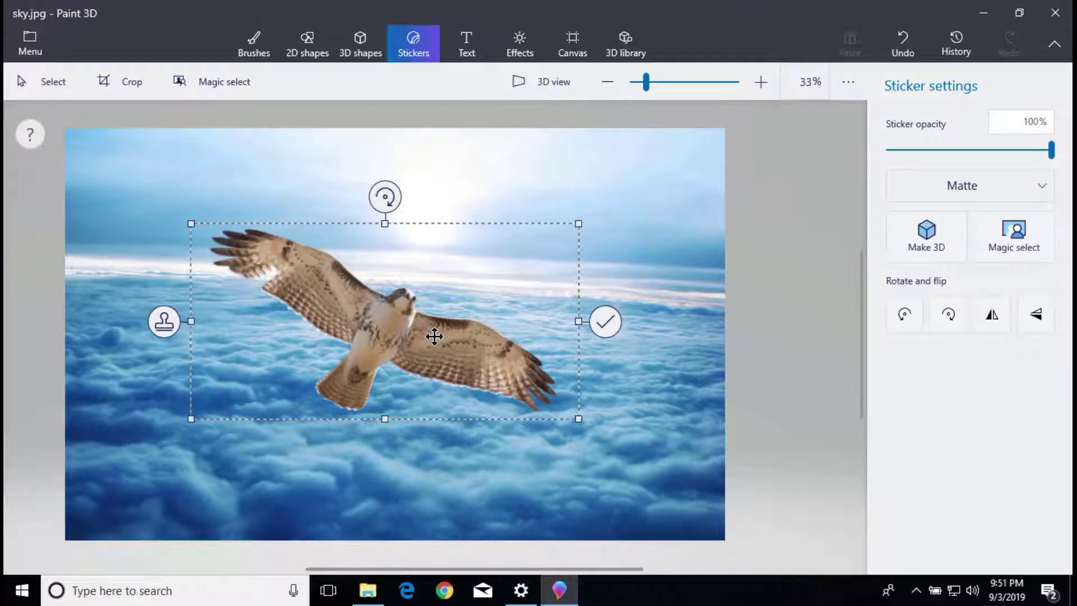
left_click(606, 322)
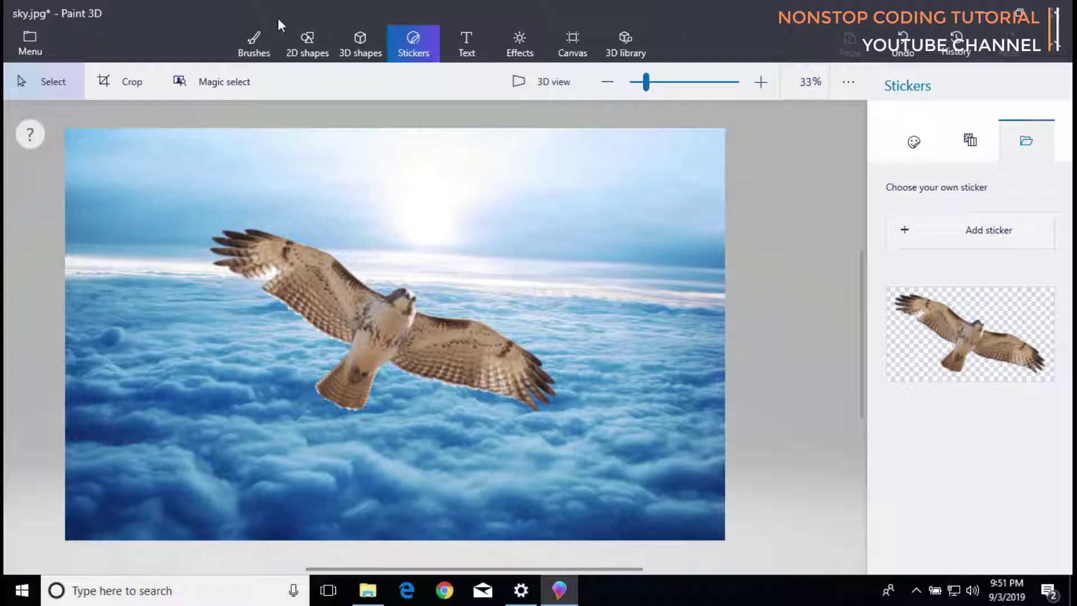
- Start saving a copy as a 2D JPEG image, keeping the file name sky
left_click(37, 39)
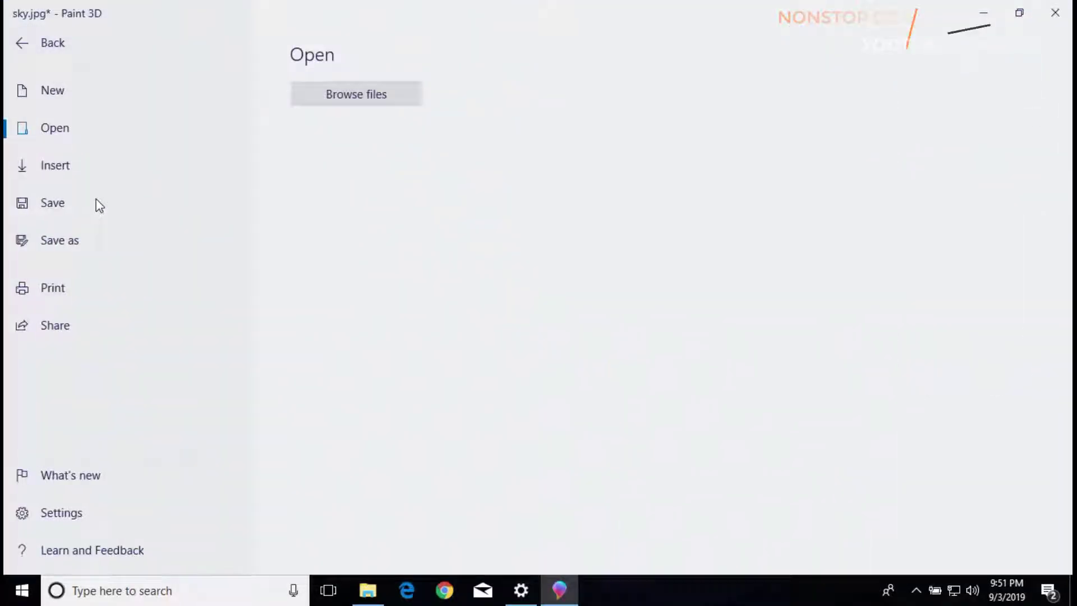
left_click(88, 240)
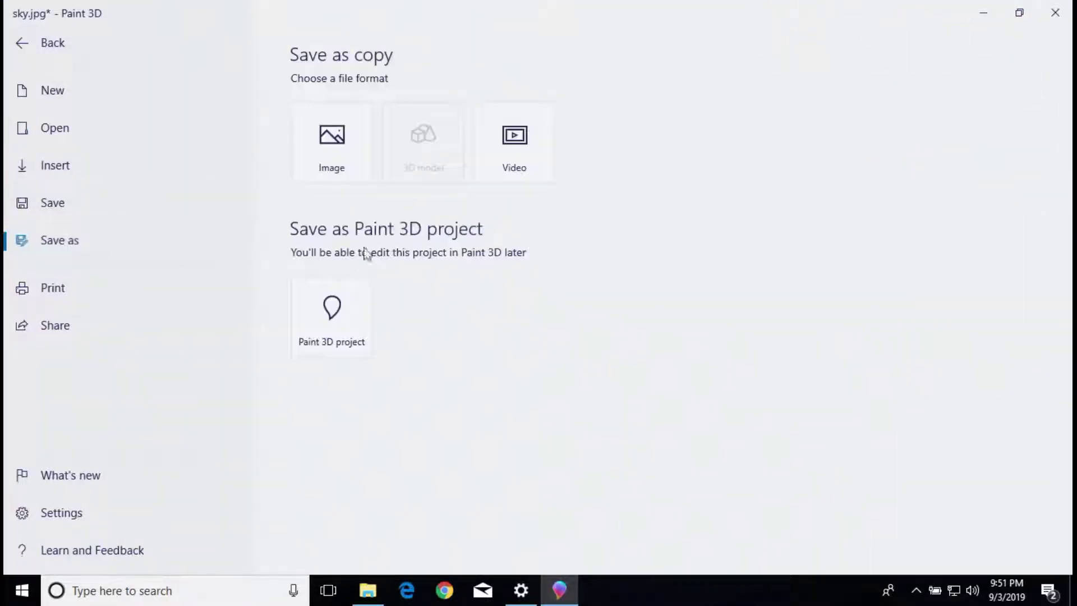
left_click(347, 156)
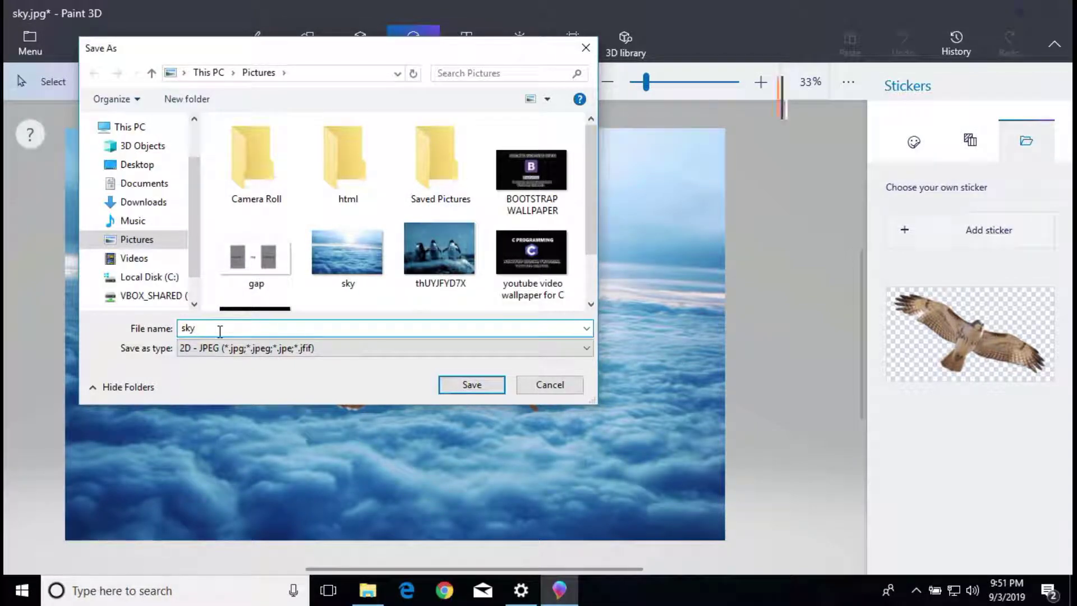
double_click(187, 328)
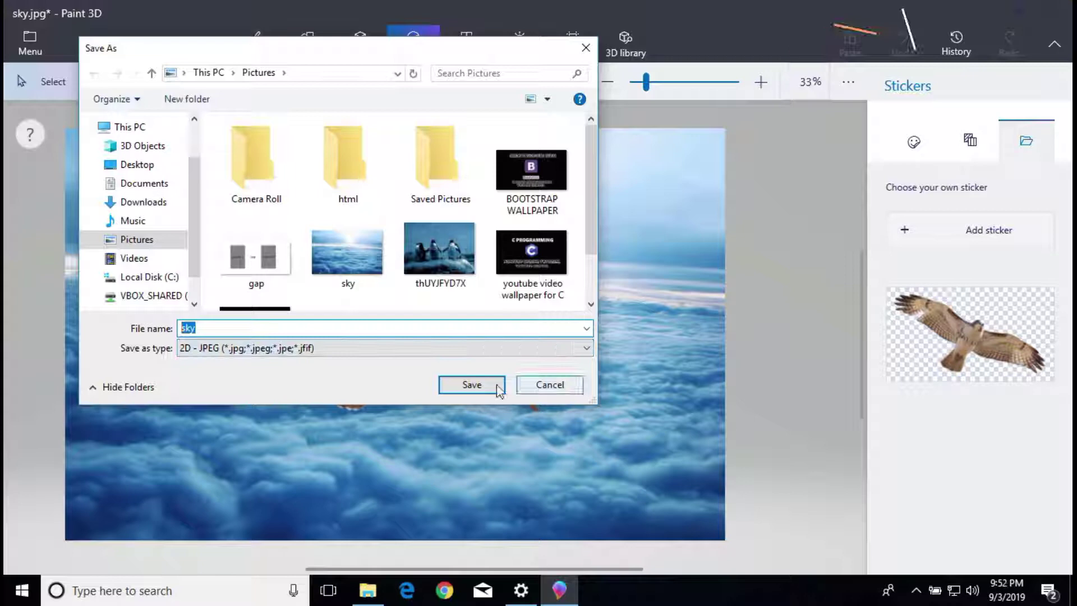
- Save the JPEG named sky, then minimize Paint 3D to show the desktop
left_click(534, 386)
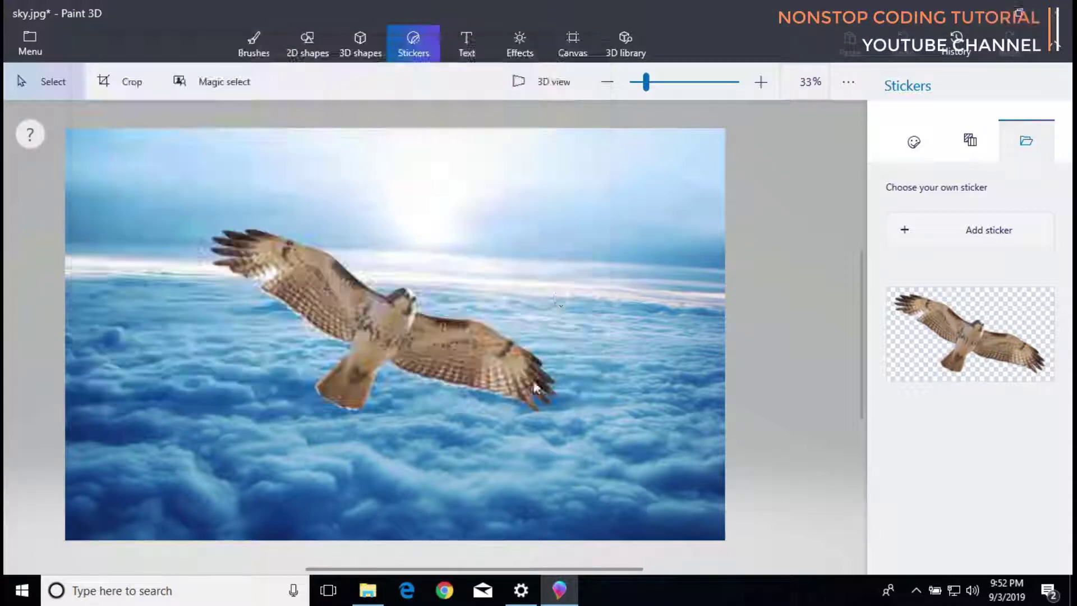
left_click(983, 13)
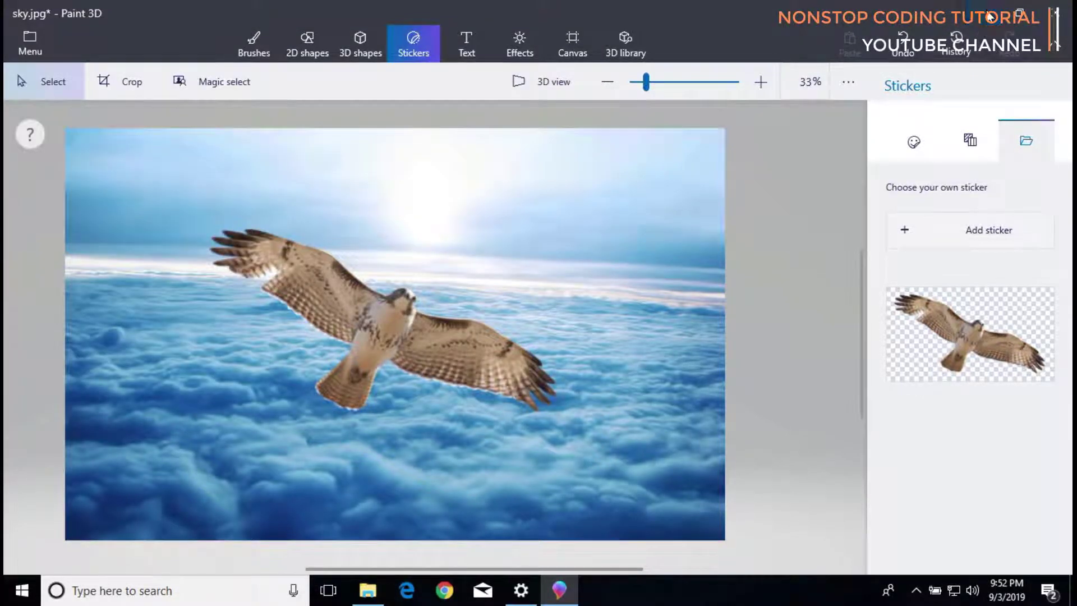